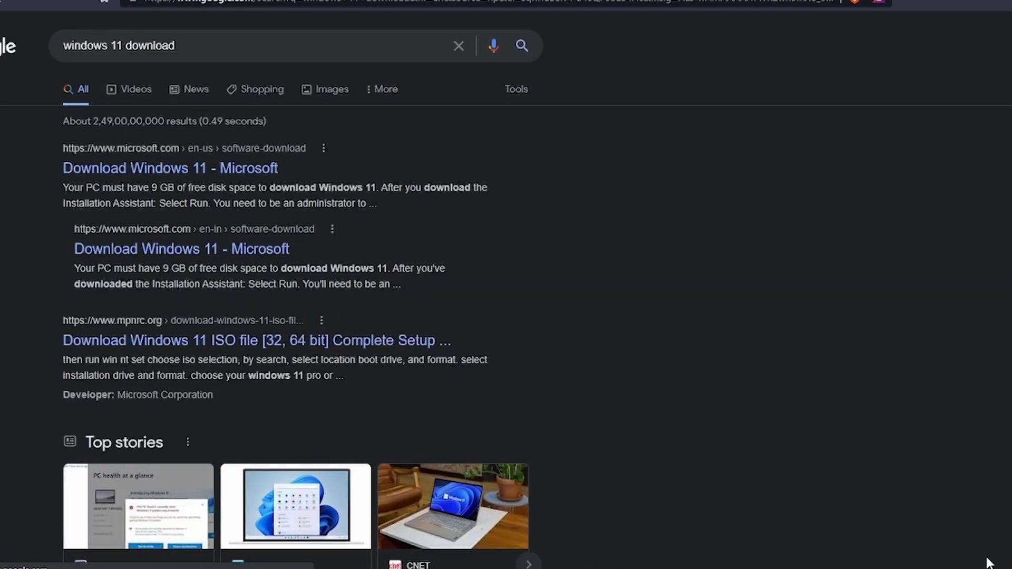
- On Microsoft's Download Windows 11 page, select Windows 11 under Disk Image (ISO)
click(149, 169)
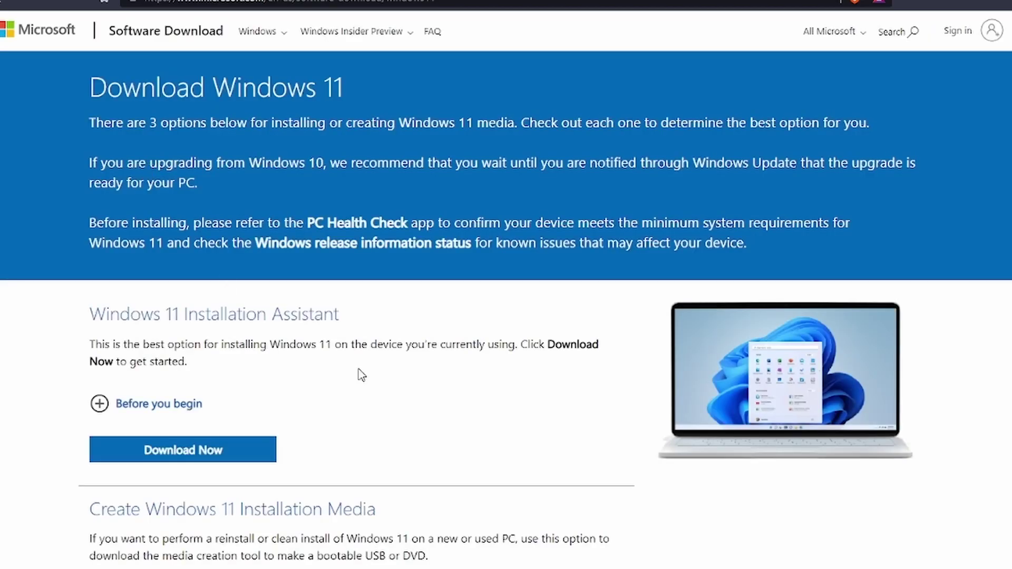
scroll(362, 376, down, 8)
drag(216, 276, 343, 271)
click(155, 336)
click(154, 381)
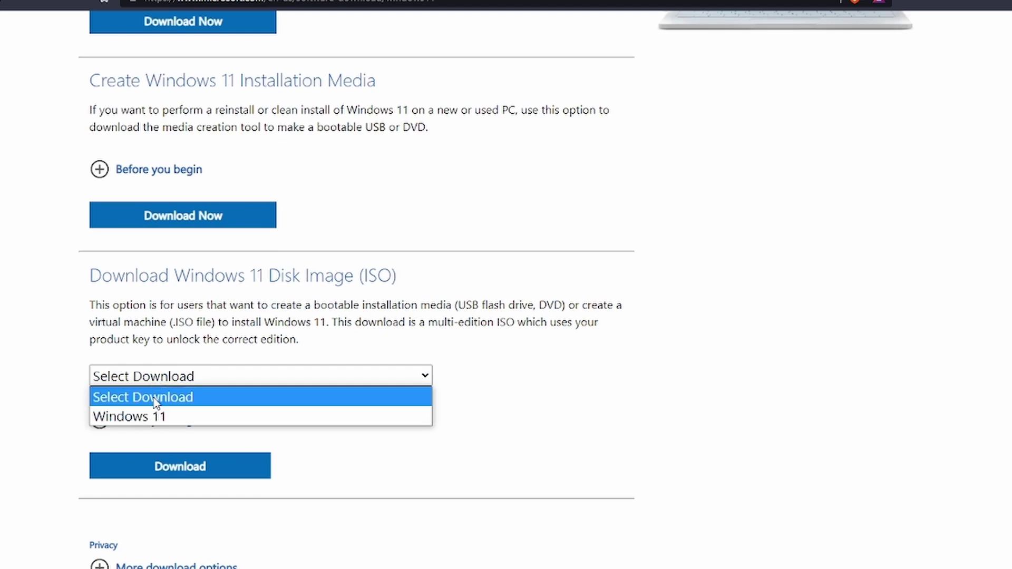
click(149, 417)
- Confirm English as the product language and start the 64-bit ISO download
scroll(160, 341, down, 6)
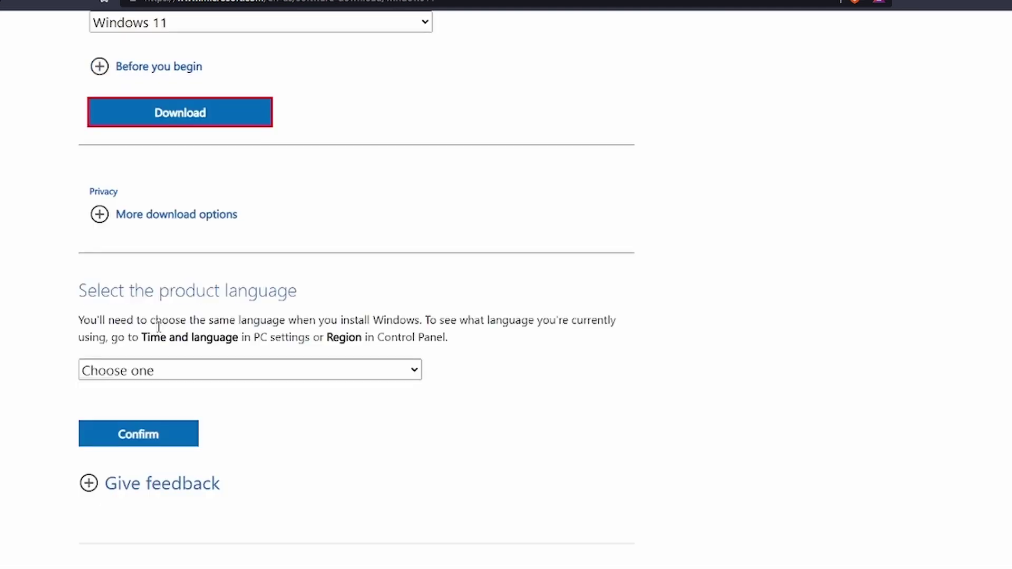
click(132, 370)
click(174, 280)
click(137, 433)
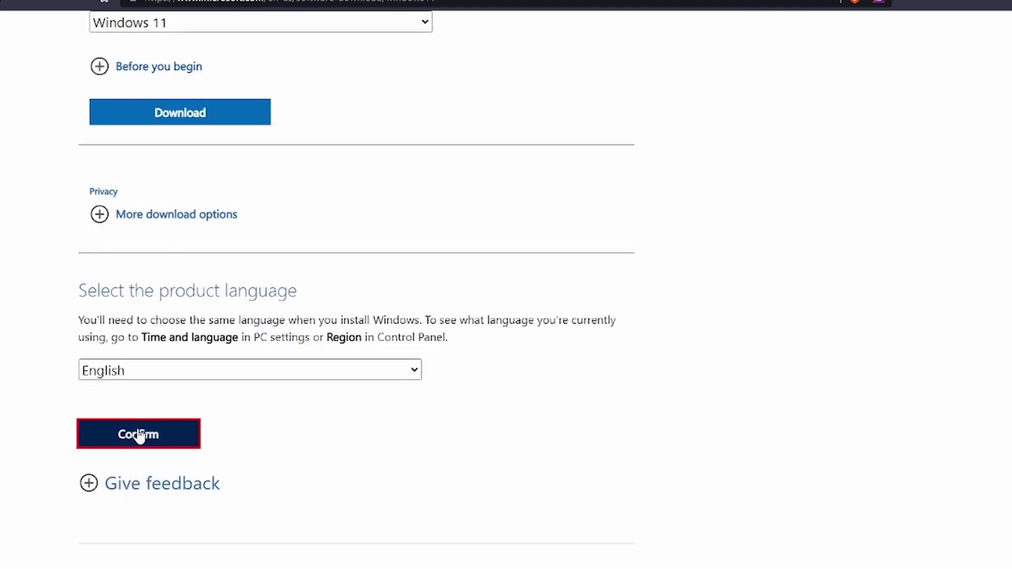
click(170, 138)
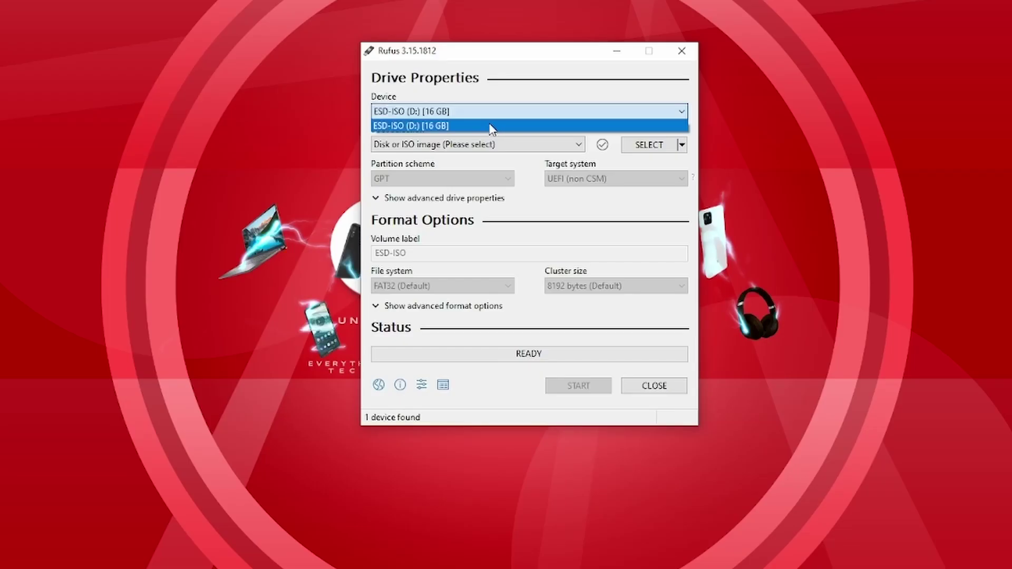
- In Rufus, target the ESD-ISO (D:) drive and load the Windows 11 Stable release 5 oct ISO
click(491, 126)
click(469, 111)
click(452, 126)
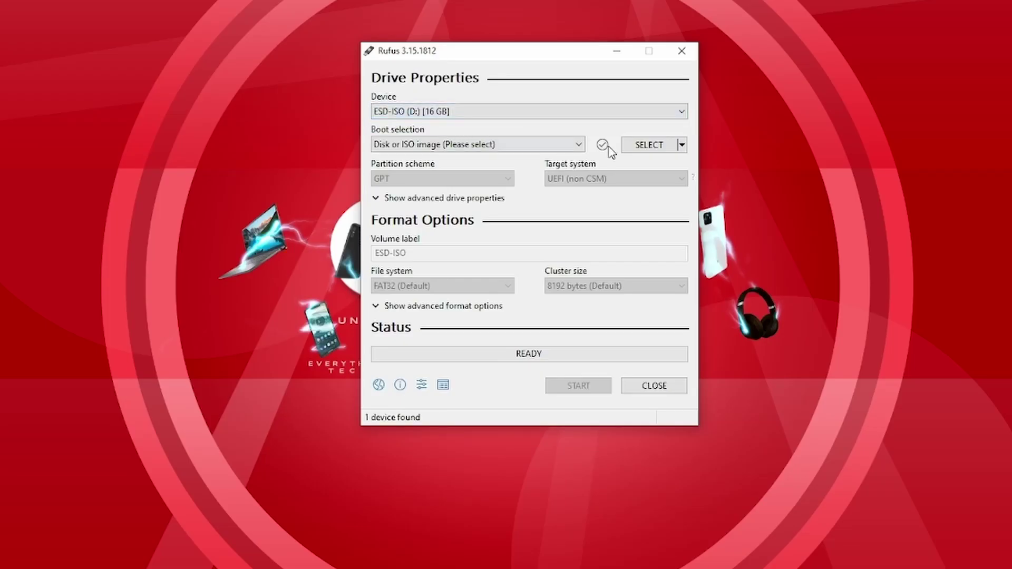
click(651, 145)
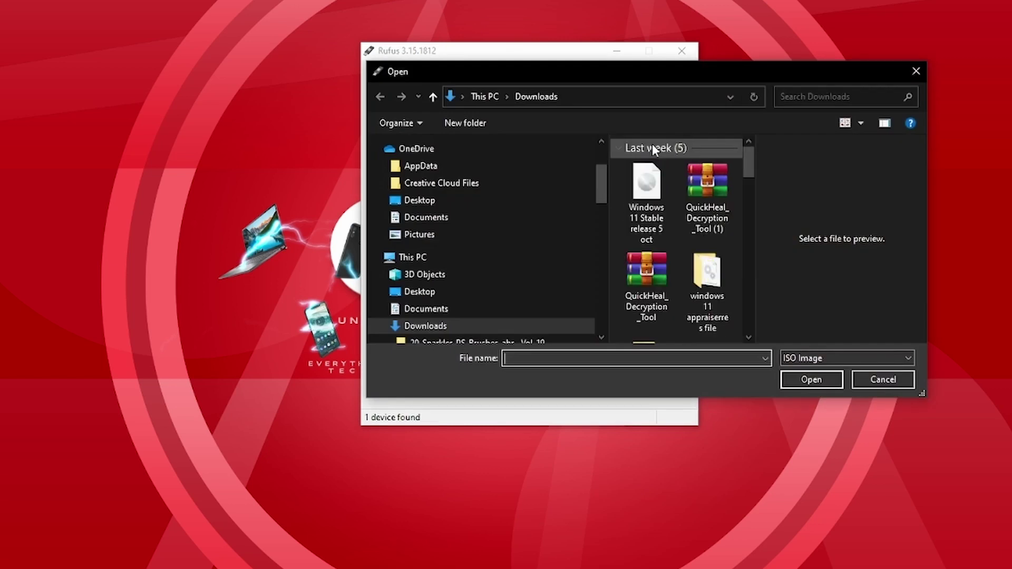
click(653, 191)
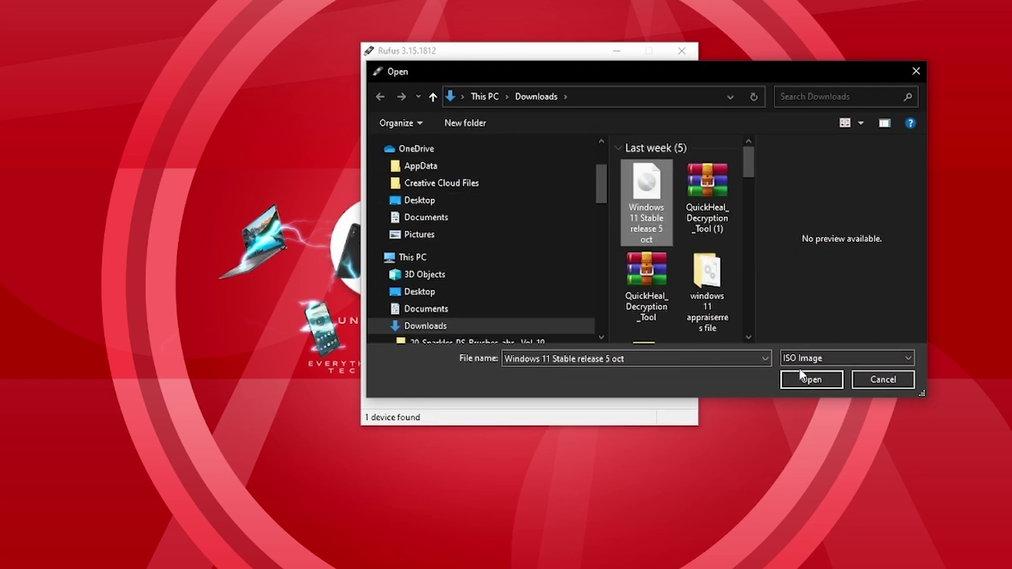
click(820, 382)
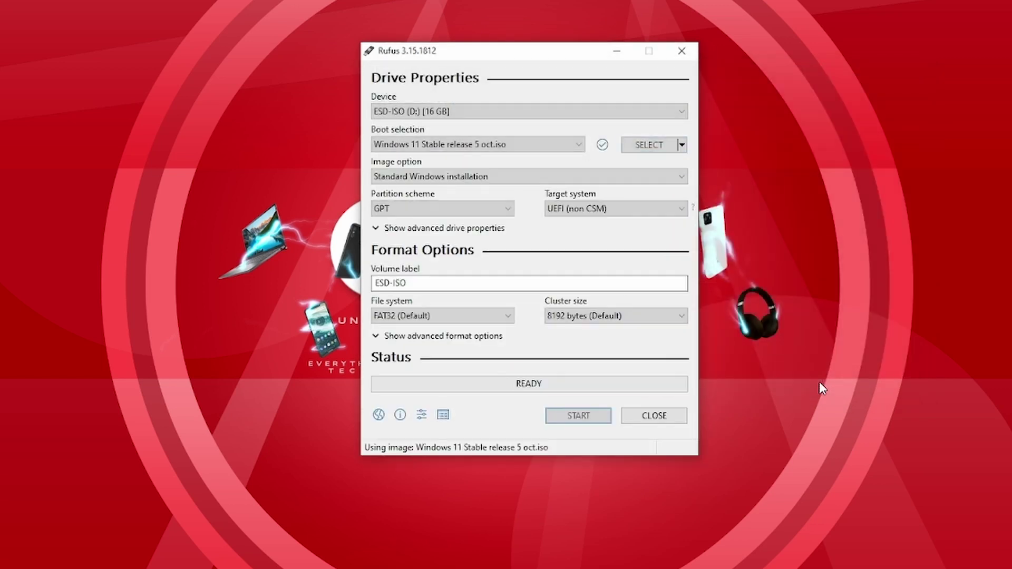
- Write the image to the drive, accepting the data-erase warning, and close Rufus when ready
click(584, 418)
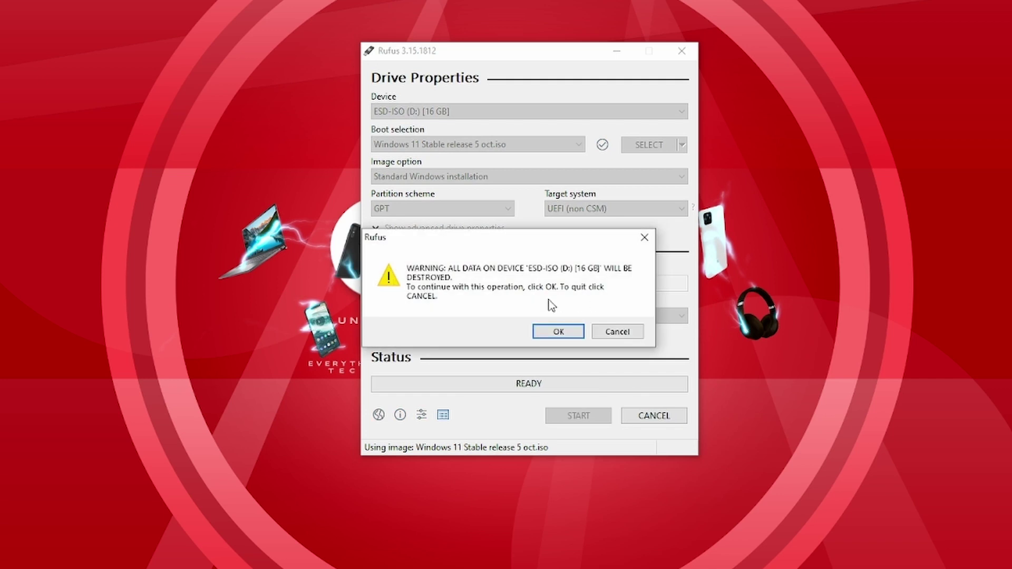
click(553, 332)
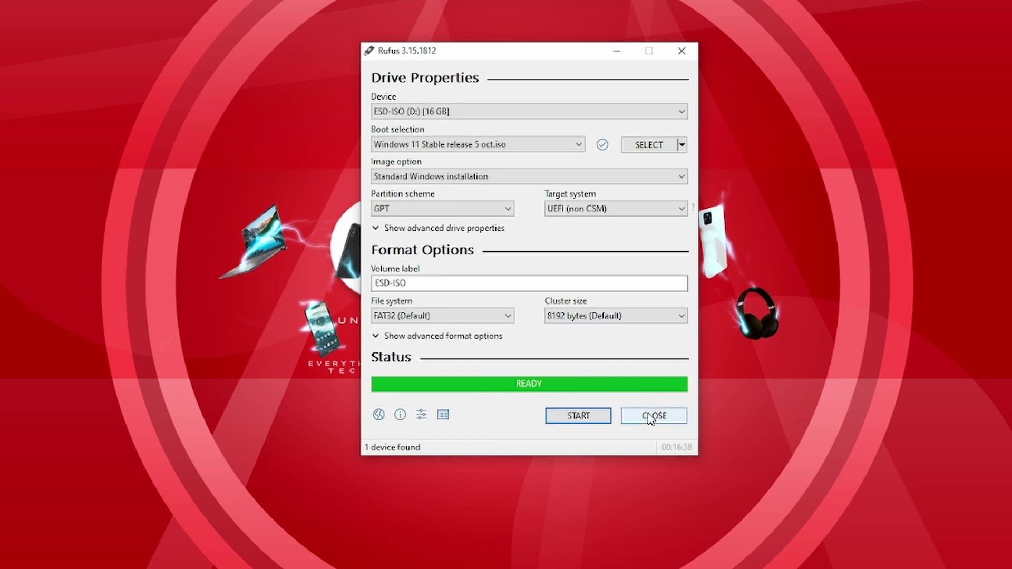
click(654, 416)
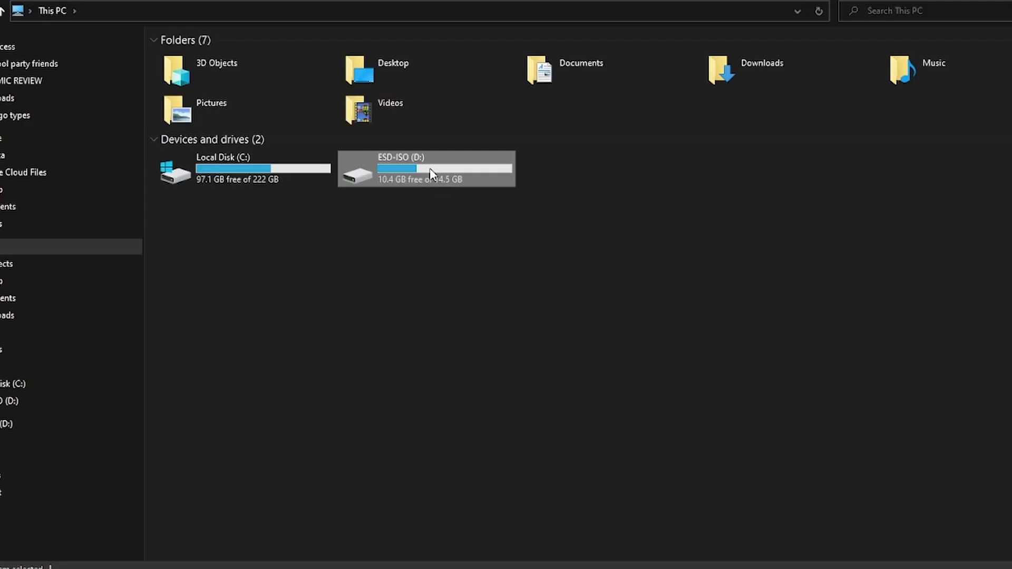
- Run setup from ESD-ISO (D:), then cancel at the unsupported-processor requirements screen
double_click(429, 169)
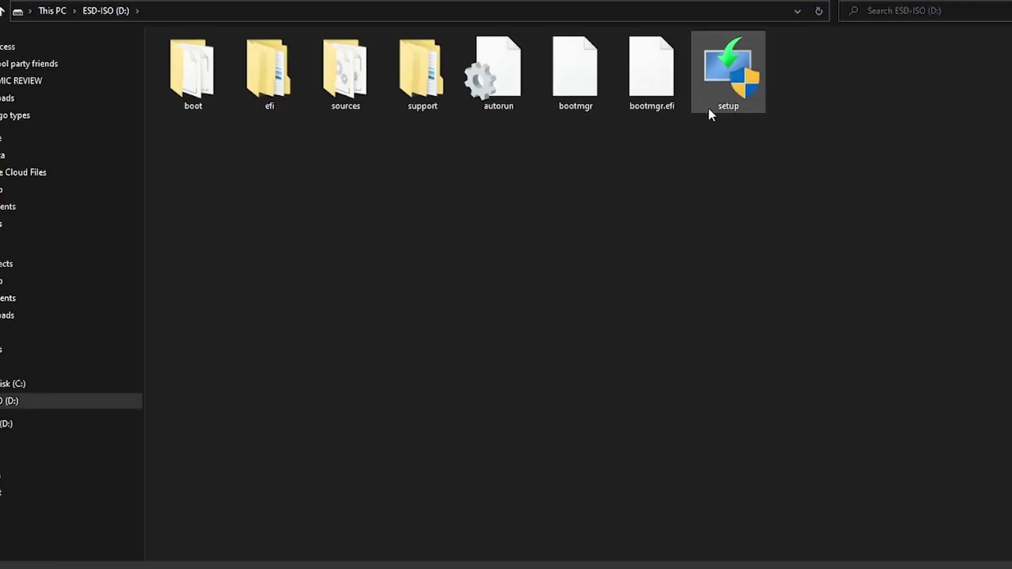
click(709, 84)
double_click(719, 69)
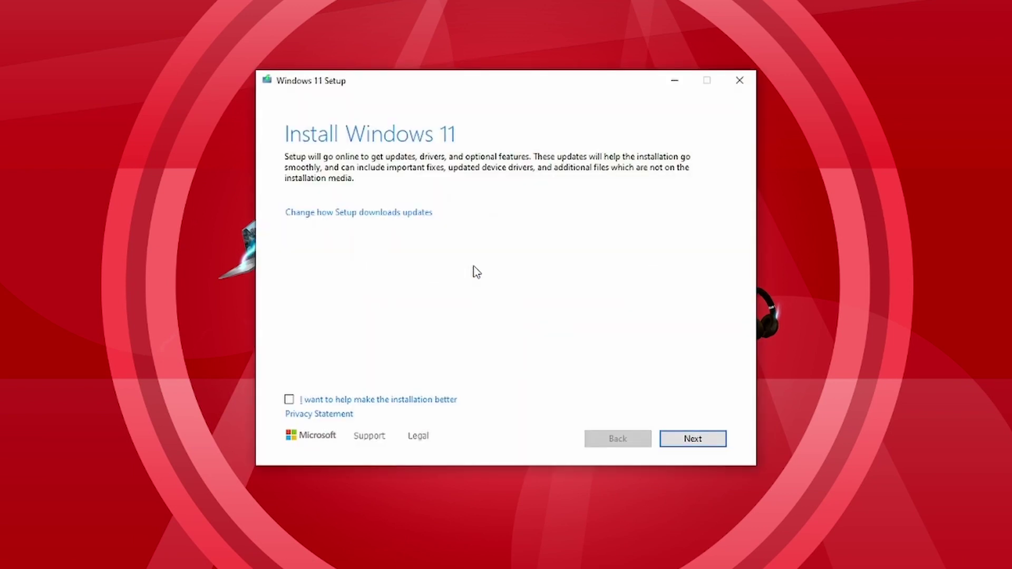
click(703, 441)
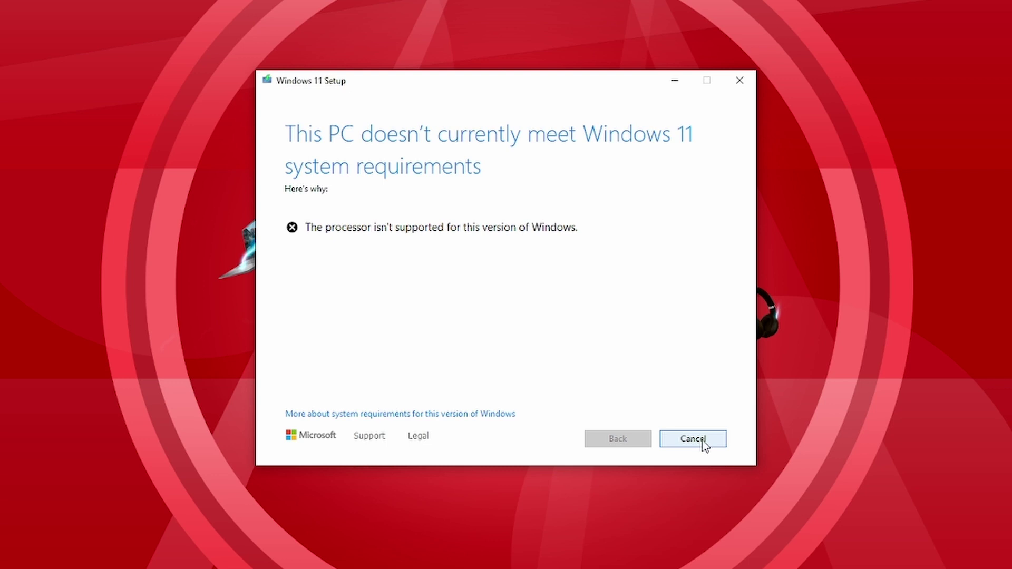
click(704, 446)
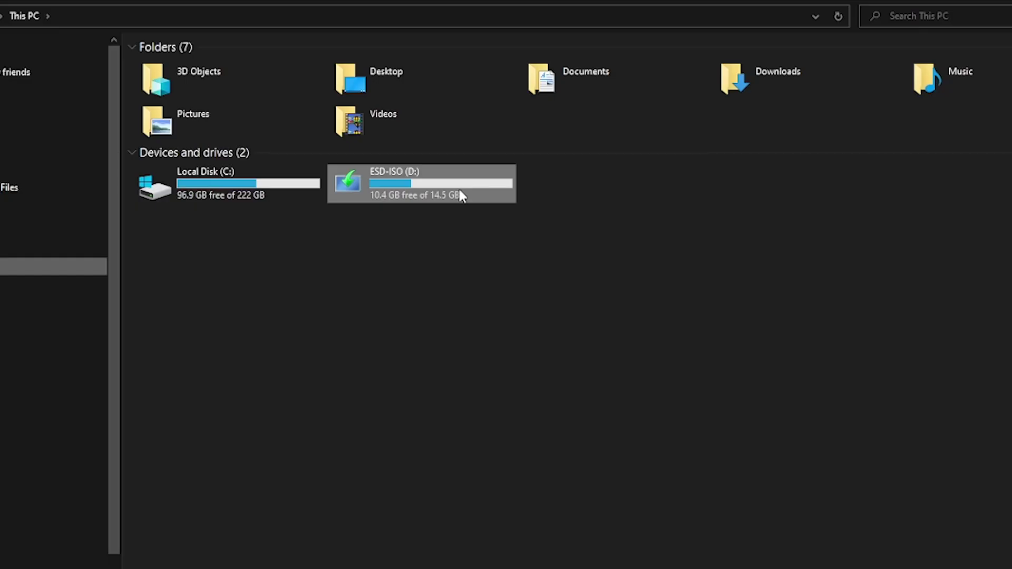
- Go to the sources folder on ESD-ISO (D:) and select appraiserres.dll
double_click(463, 196)
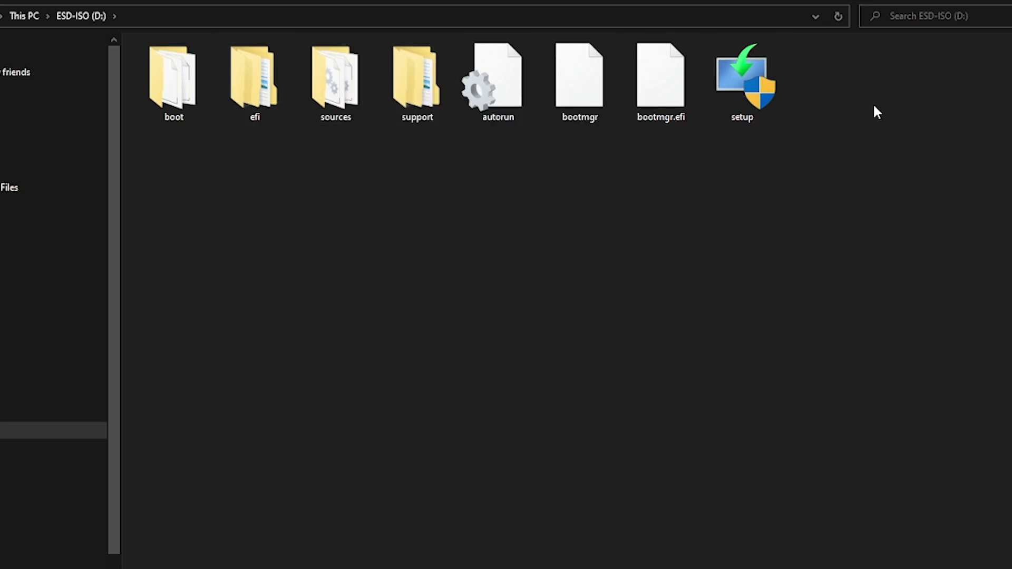
click(766, 74)
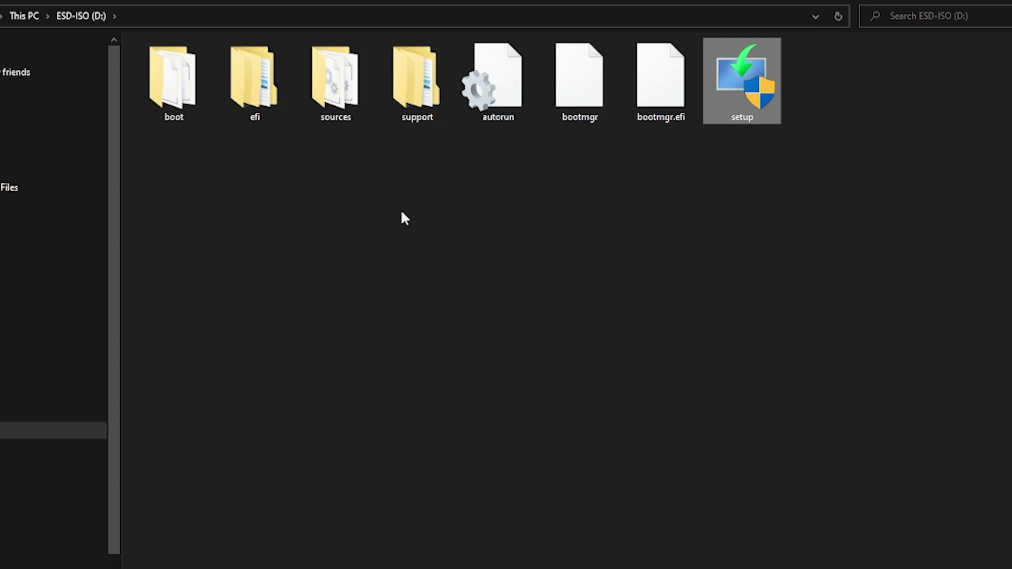
click(338, 98)
double_click(339, 90)
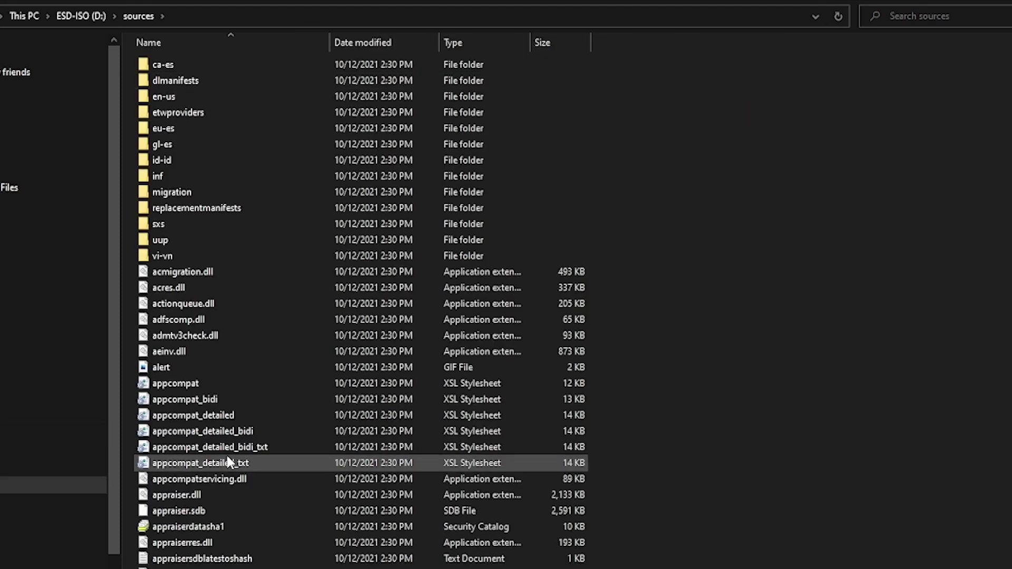
scroll(226, 458, down, 2)
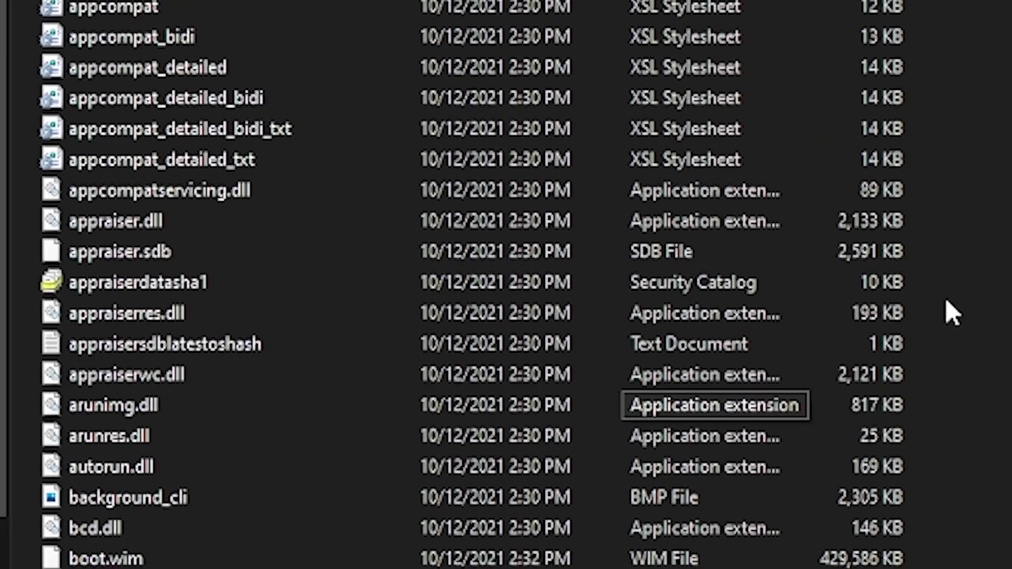
click(717, 363)
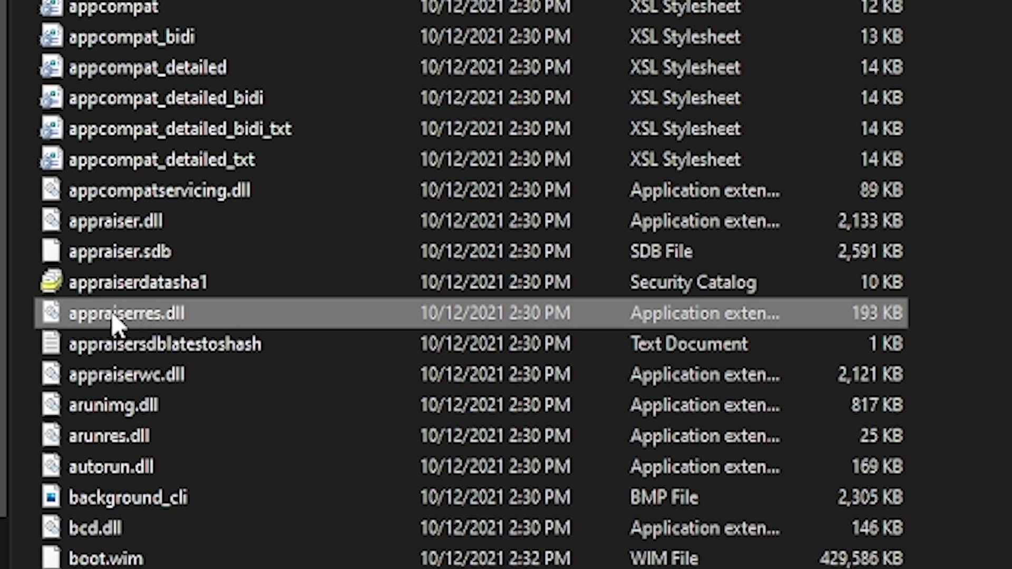
- View appraiserres.dll's contents in Notepad, then close it, leaving the file name unchanged
right_click(154, 318)
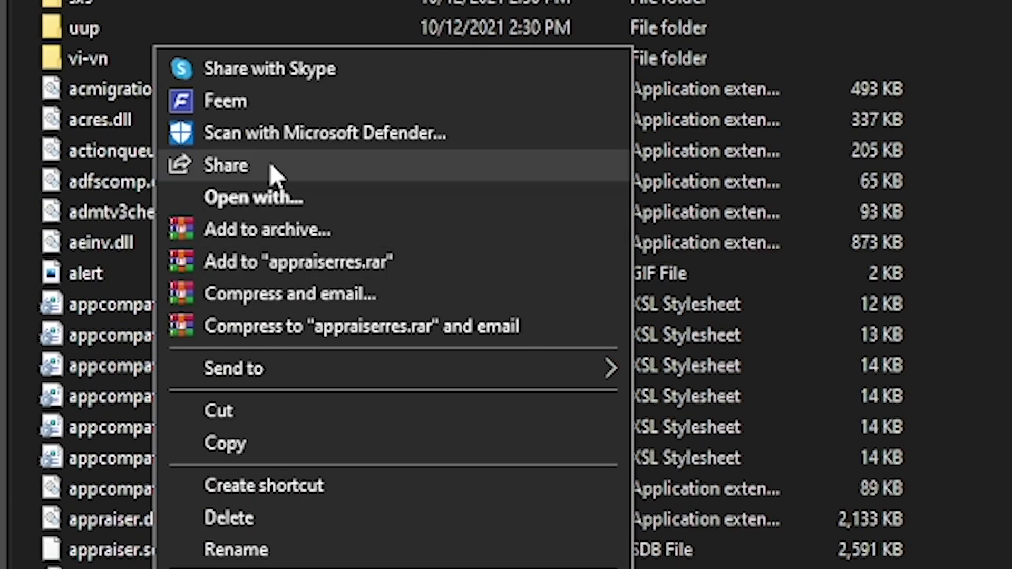
click(270, 197)
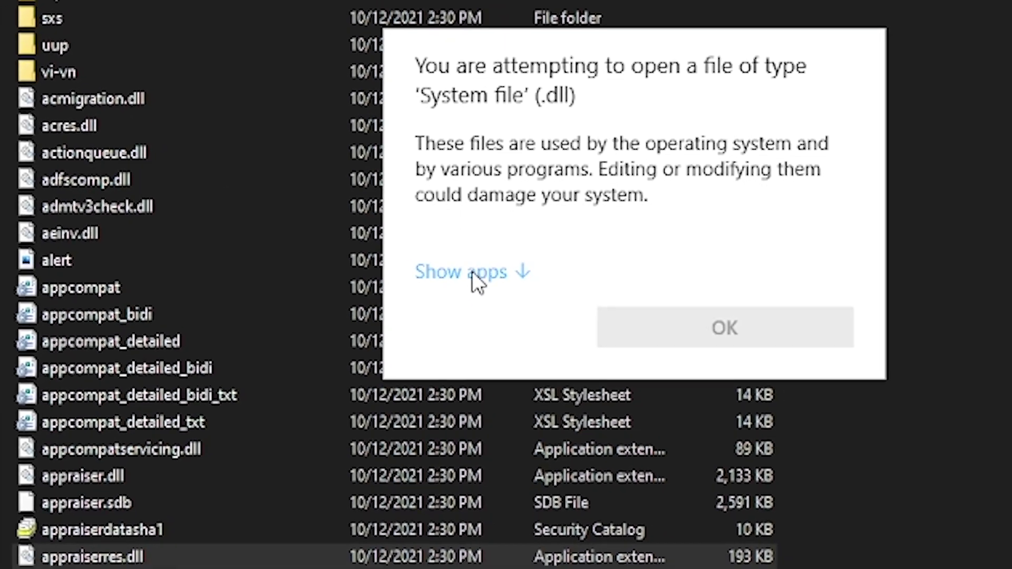
click(474, 277)
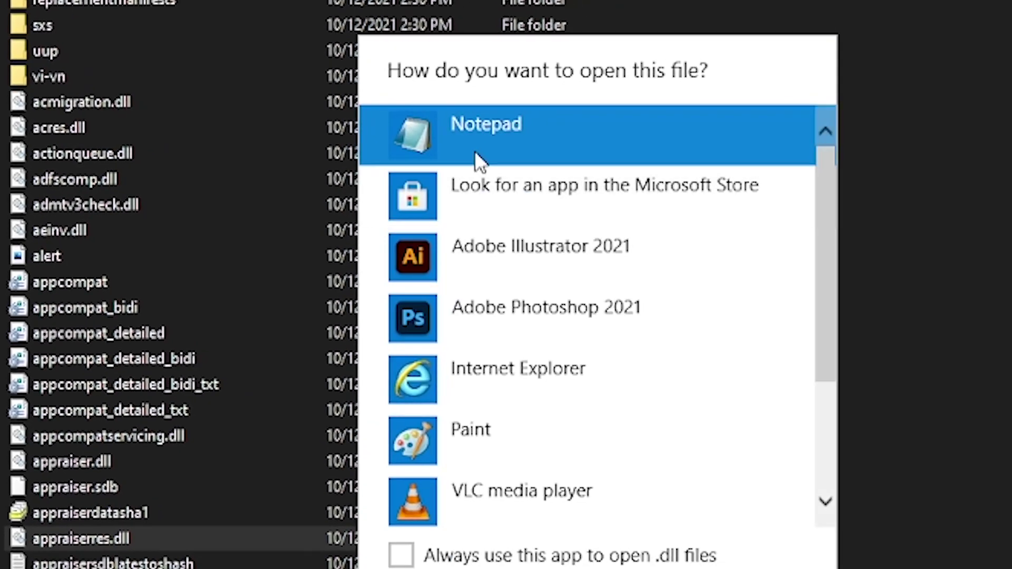
double_click(474, 150)
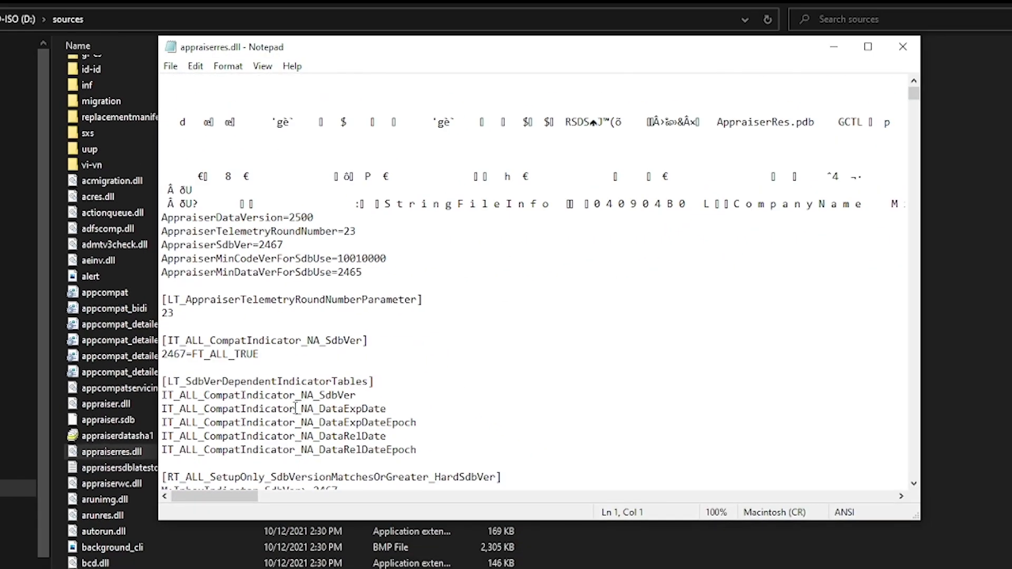
scroll(296, 409, down, 15)
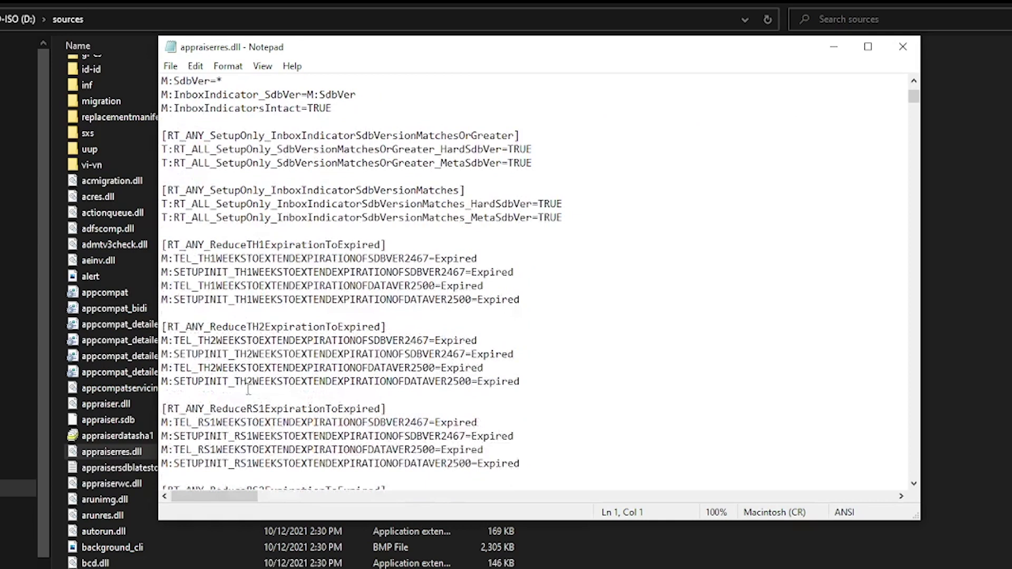
scroll(248, 390, down, 5)
key(alt+F4)
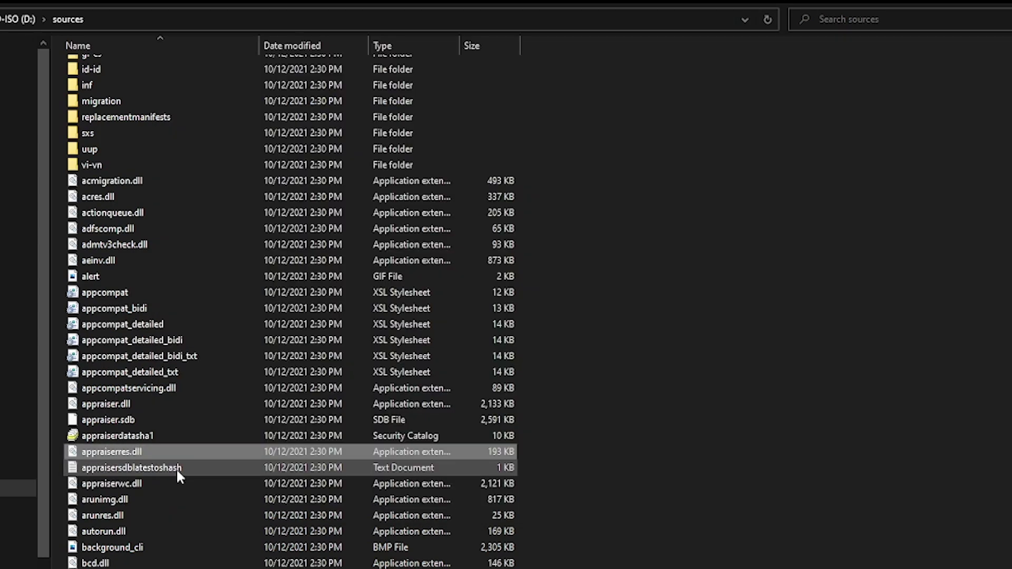
key(F2)
key(Escape)
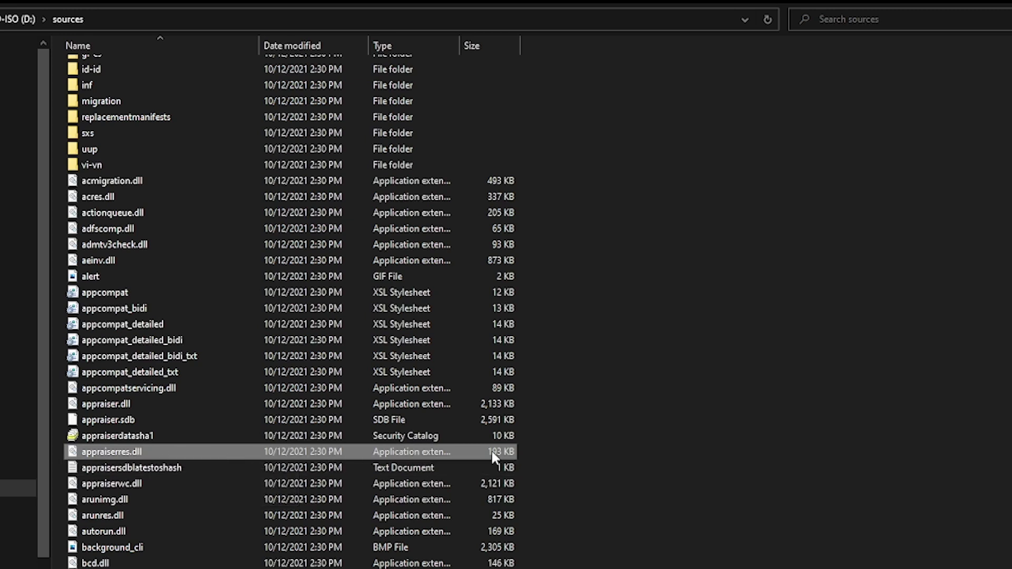
- Copy the downloaded appraiserres.dll from the Downloads folder
click(141, 168)
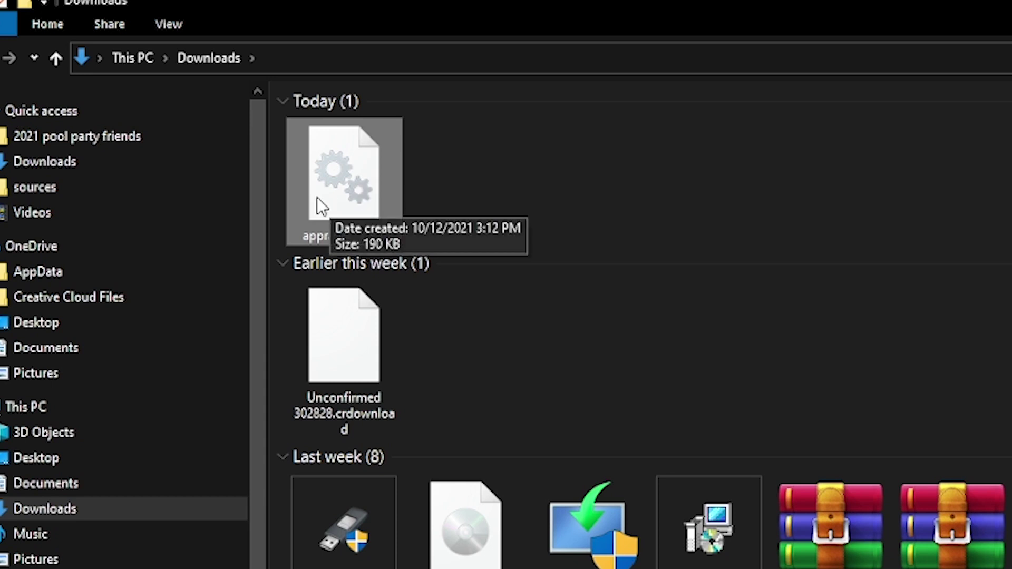
mouse_move(338, 201)
mouse_down()
mouse_move(396, 201)
mouse_move(364, 207)
mouse_move(349, 182)
mouse_move(330, 208)
mouse_move(354, 200)
mouse_up()
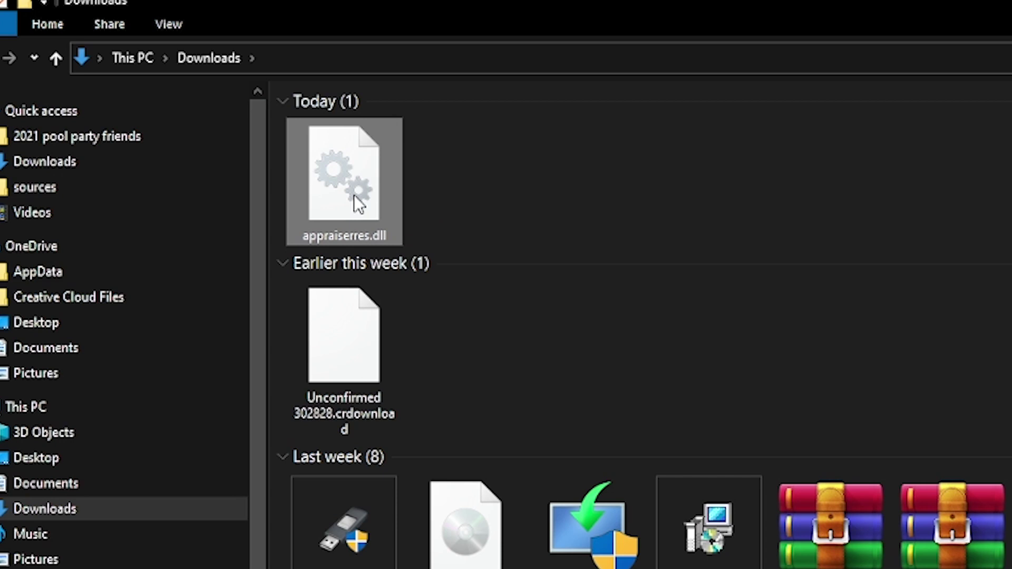
right_click(355, 198)
click(428, 538)
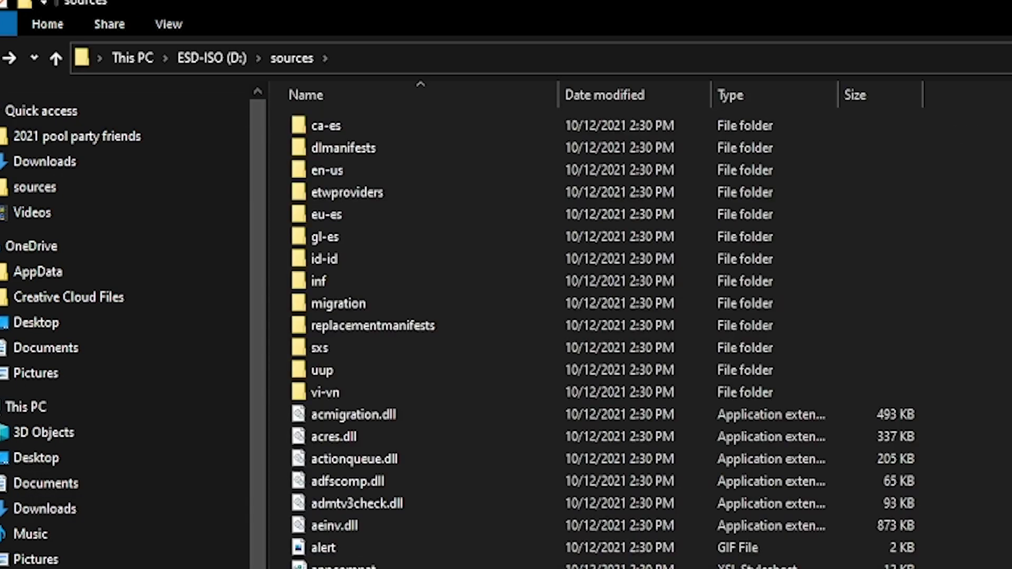
- Paste it into D:\sources, replacing the existing appraiserres.dll
drag(611, 321, 765, 403)
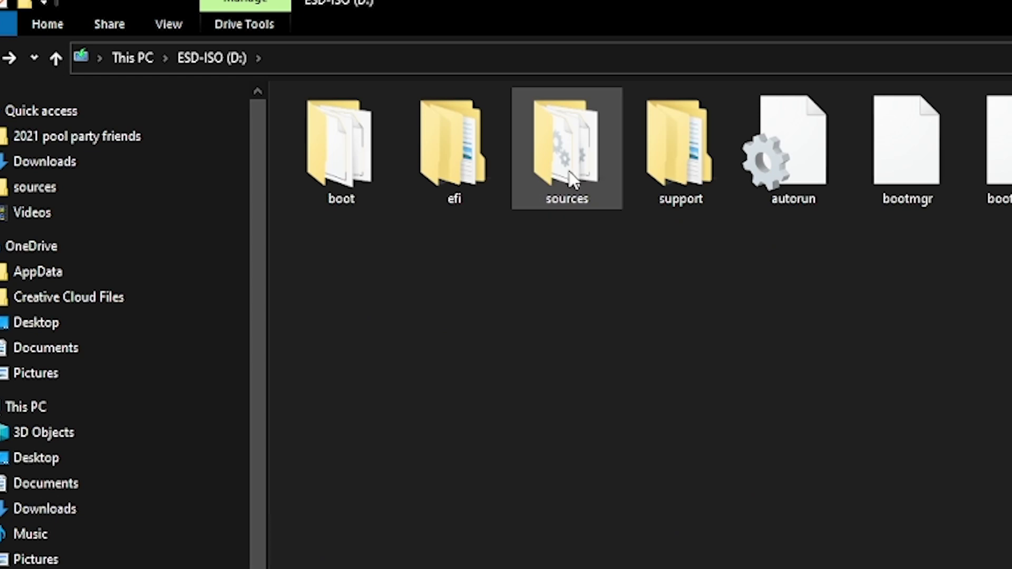
double_click(573, 179)
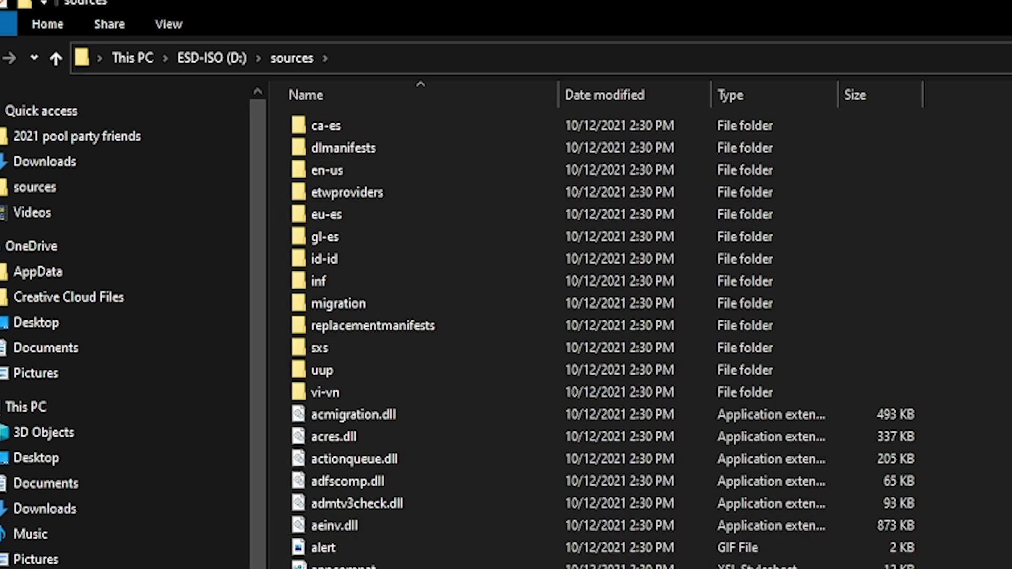
right_click(1011, 533)
click(1011, 568)
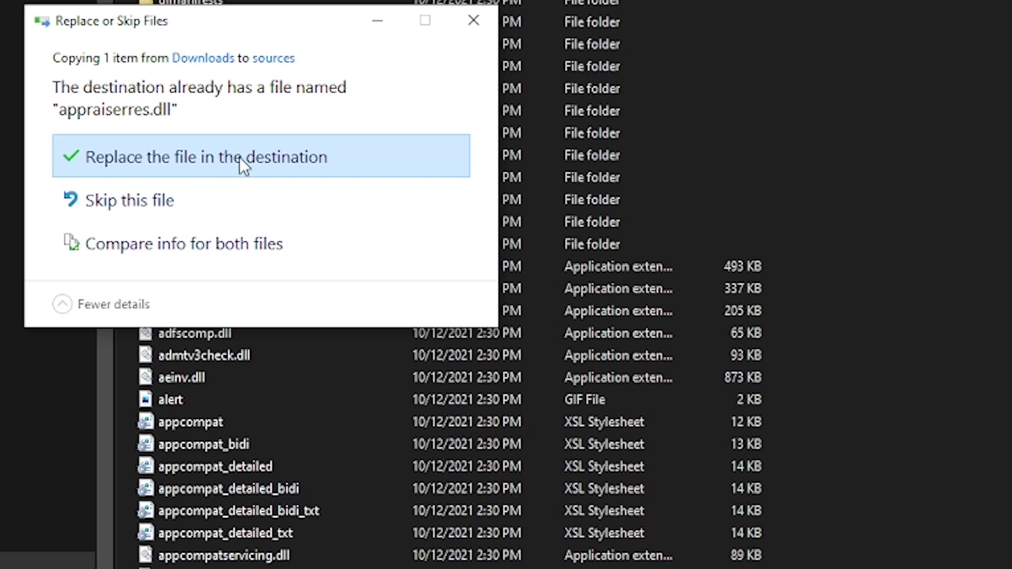
click(240, 157)
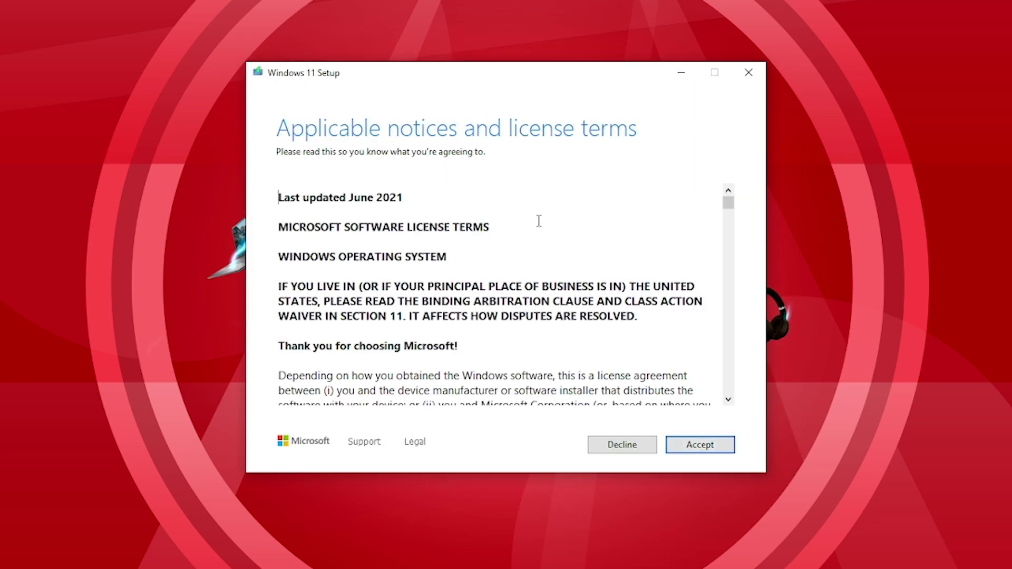
- Accept the license terms and install Windows 11 Home Single Language, keeping files and apps
click(701, 446)
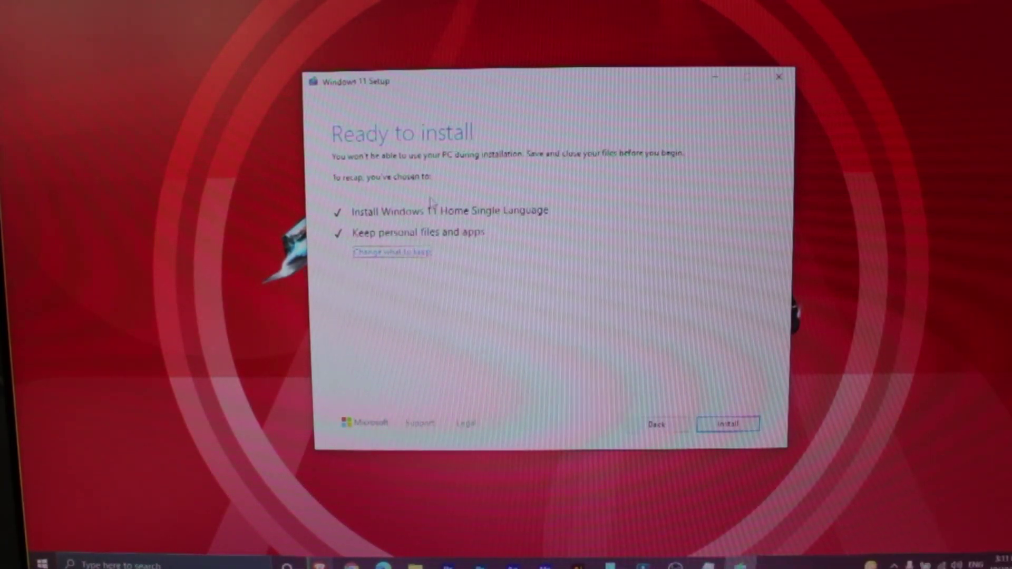
click(727, 424)
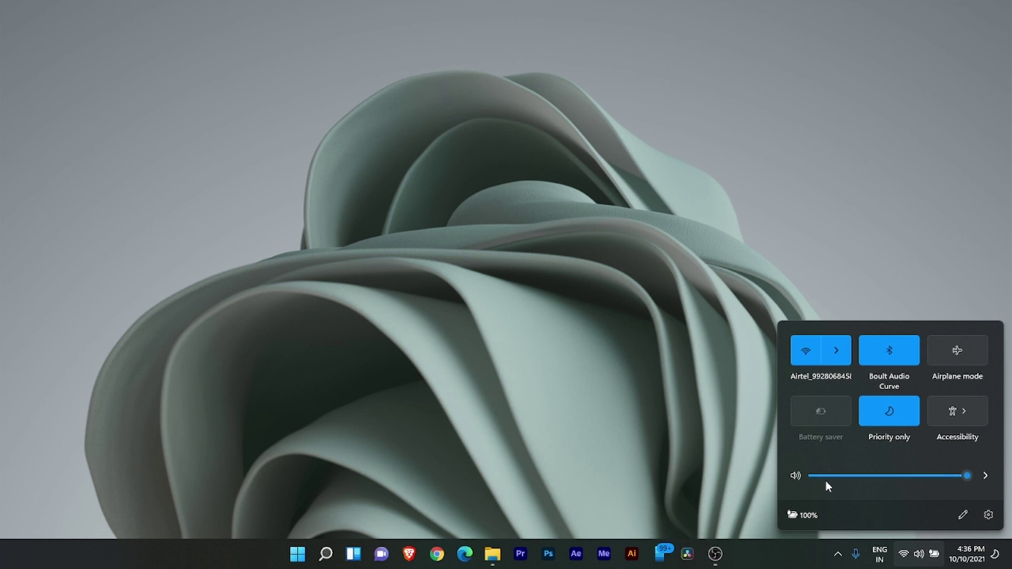
- Briefly show the calendar and Start menu on the upgraded Windows 11 desktop, then close them
key(super+n)
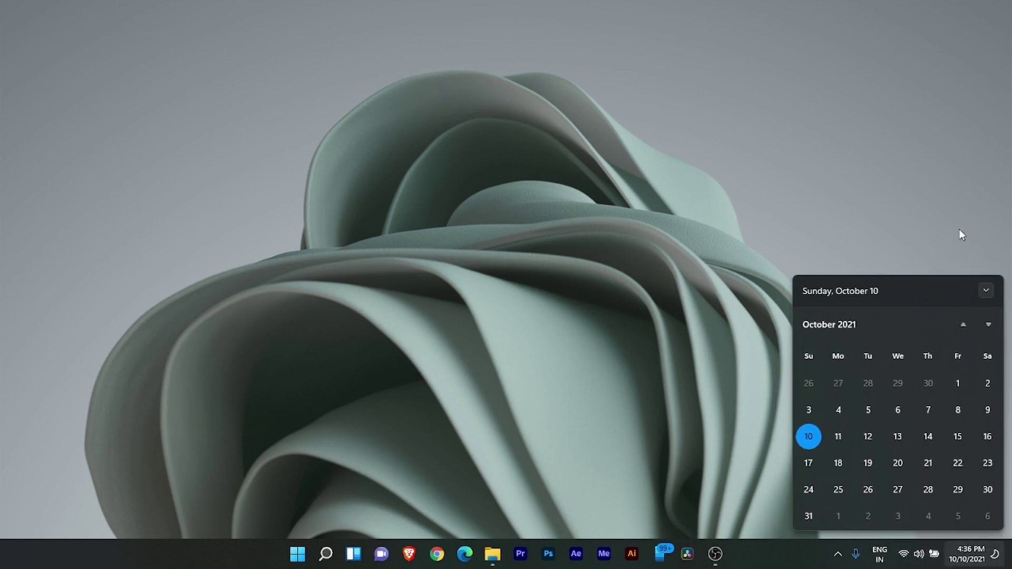
key(super+n)
click(298, 555)
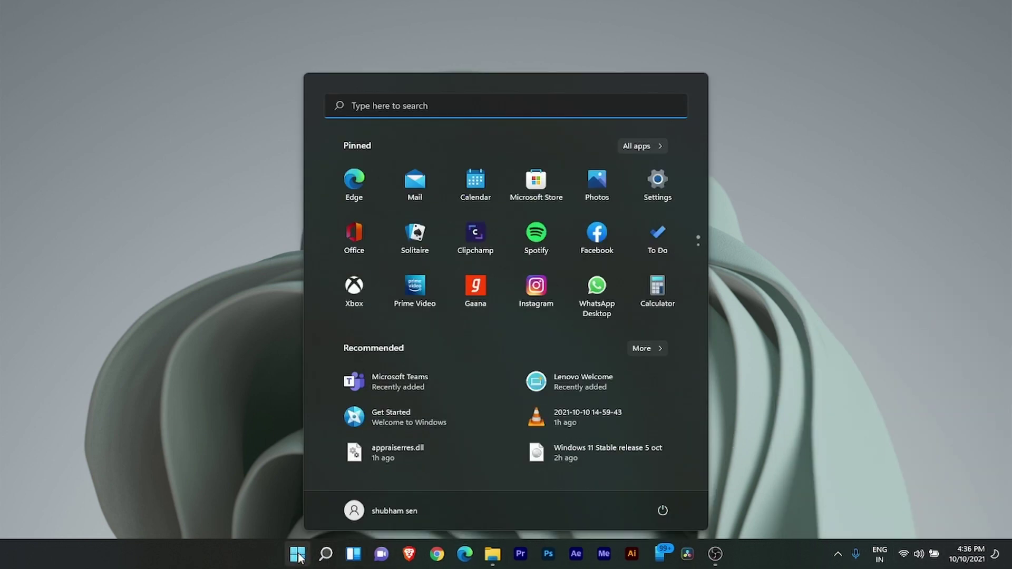
click(298, 555)
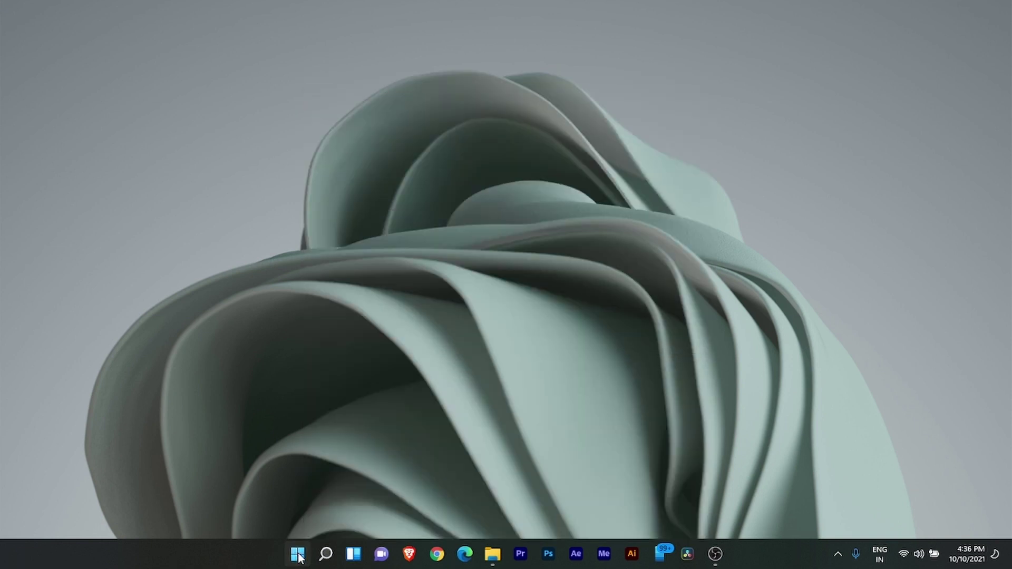